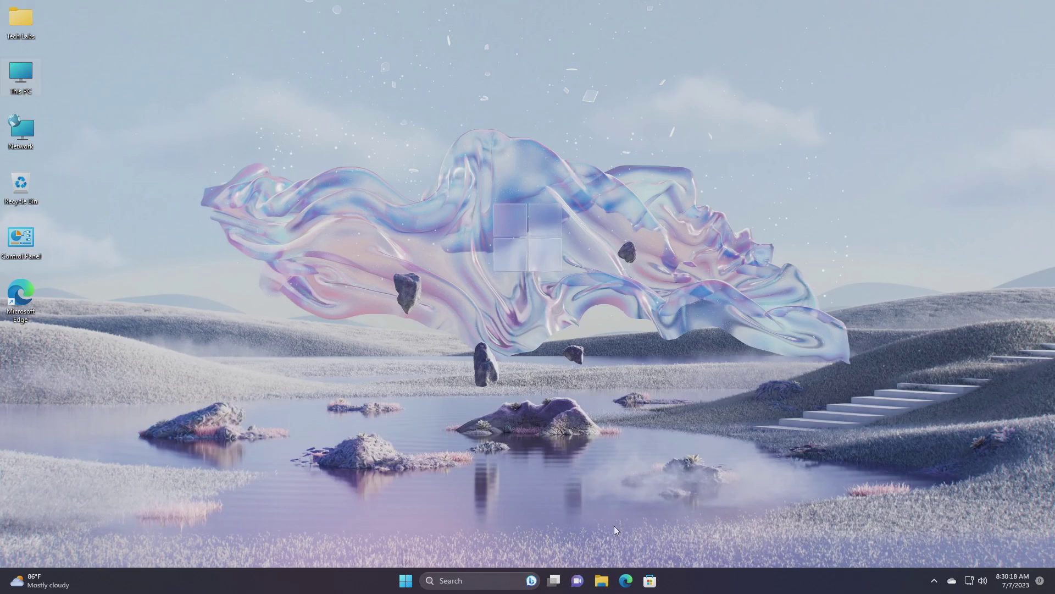
Open the ViVeTool GitHub releases page in Edge and download ViVeTool-v0.3.3.zip from Assets
{"action": "left_click", "coordinate": [629, 579]}
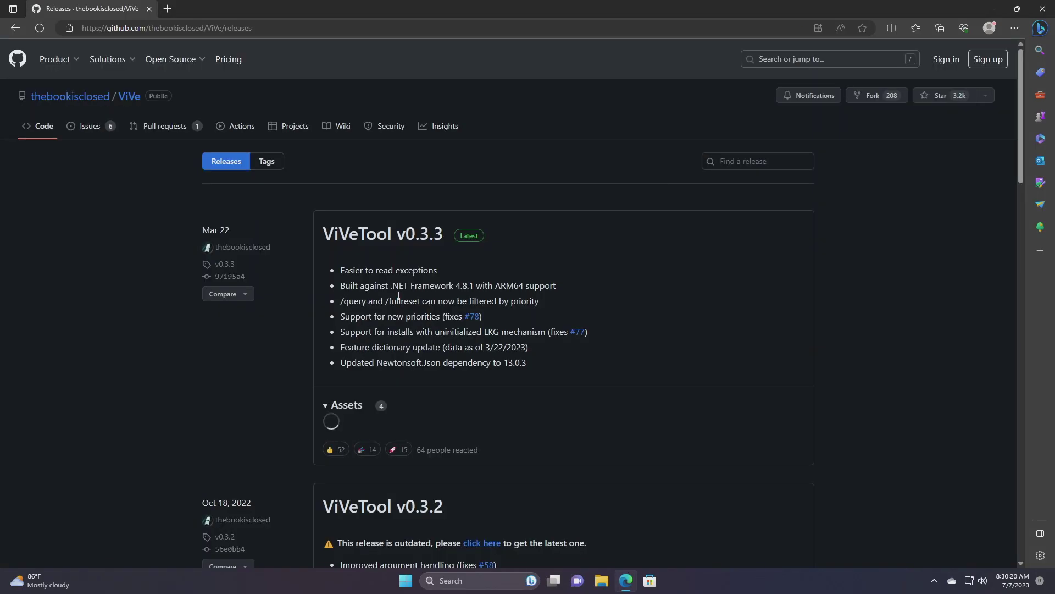
{"action": "left_click", "coordinate": [396, 450]}
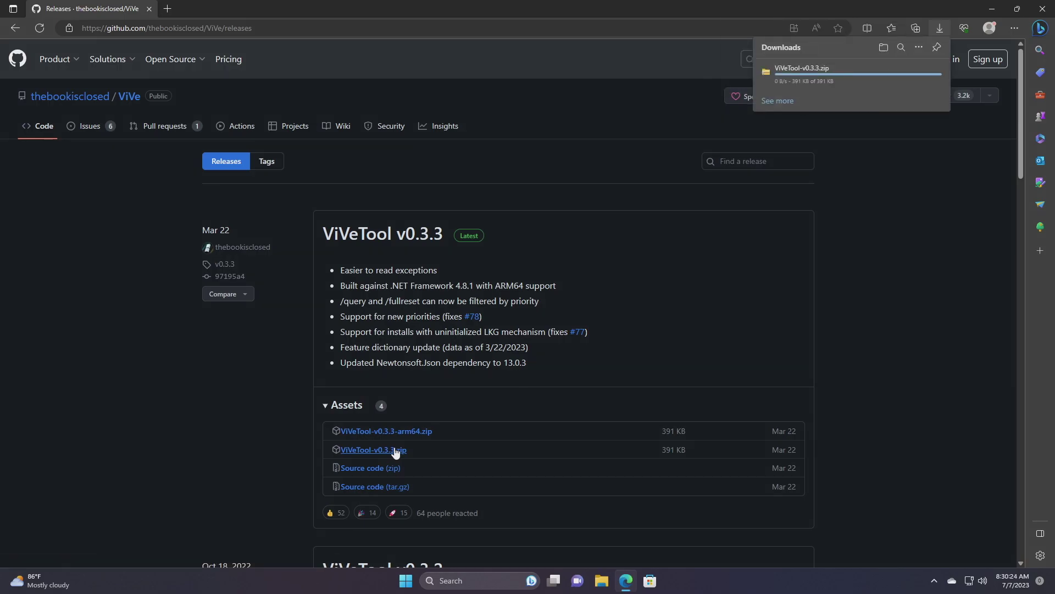
Close Edge and start Extract All on ViVeTool-v0.3.3.zip in the Downloads folder
{"action": "left_click", "coordinate": [1042, 9]}
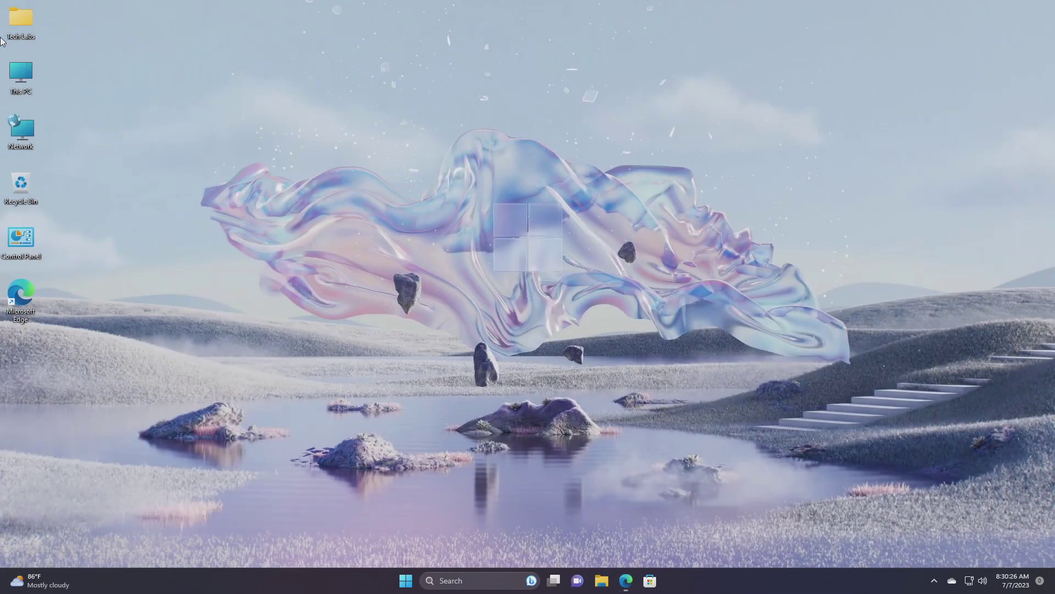
{"action": "double_click", "coordinate": [7, 76]}
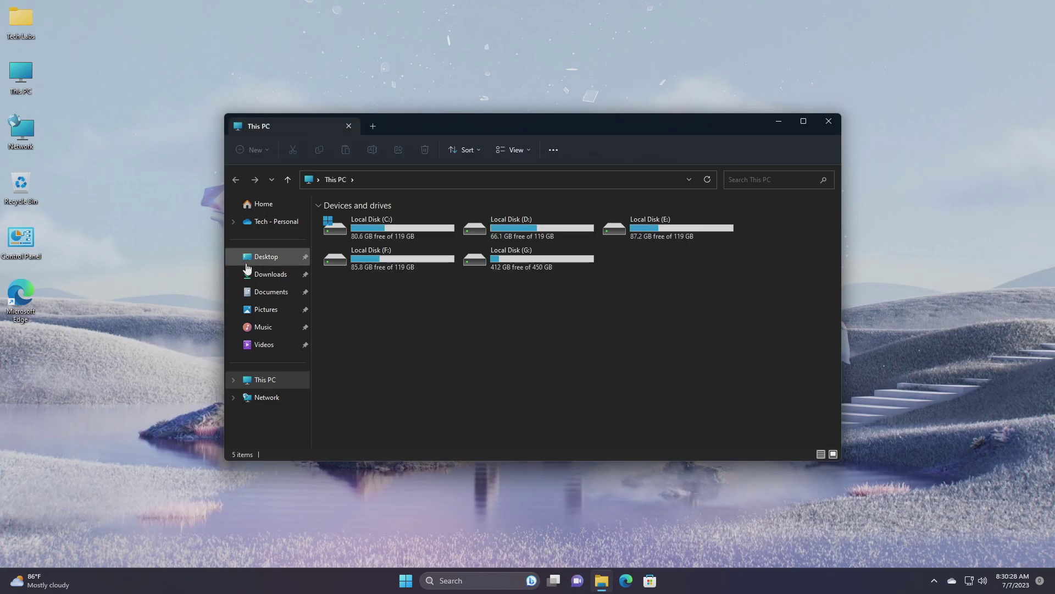
{"action": "left_click", "coordinate": [261, 274]}
{"action": "left_click", "coordinate": [358, 236]}
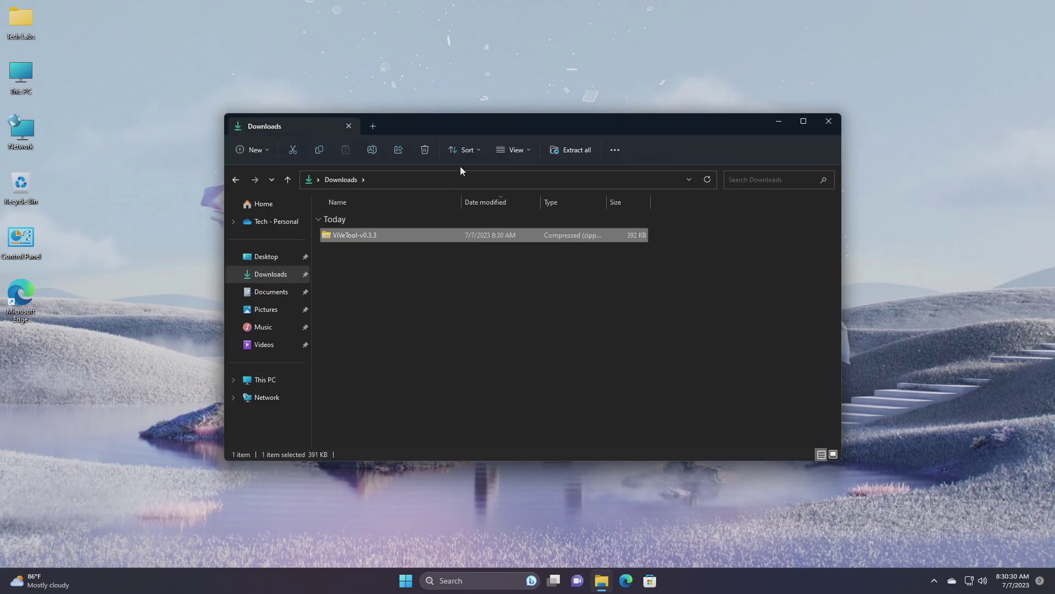
{"action": "left_click", "coordinate": [571, 148]}
Extract the archive into C:\Windows\System32, granting administrator permission to copy the files
{"action": "left_click", "coordinate": [650, 242]}
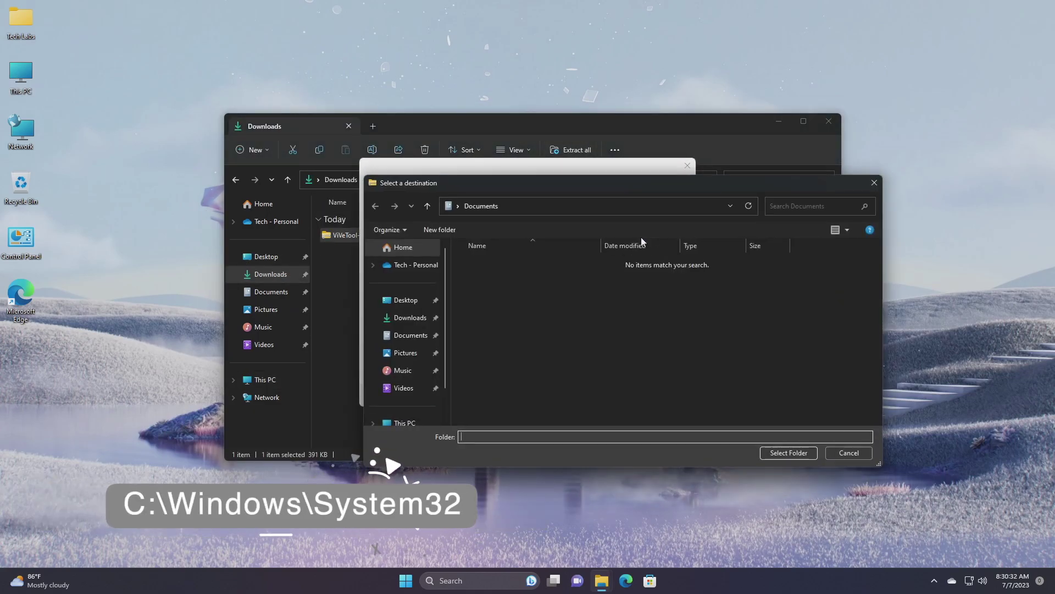
{"action": "left_click", "coordinate": [423, 388]}
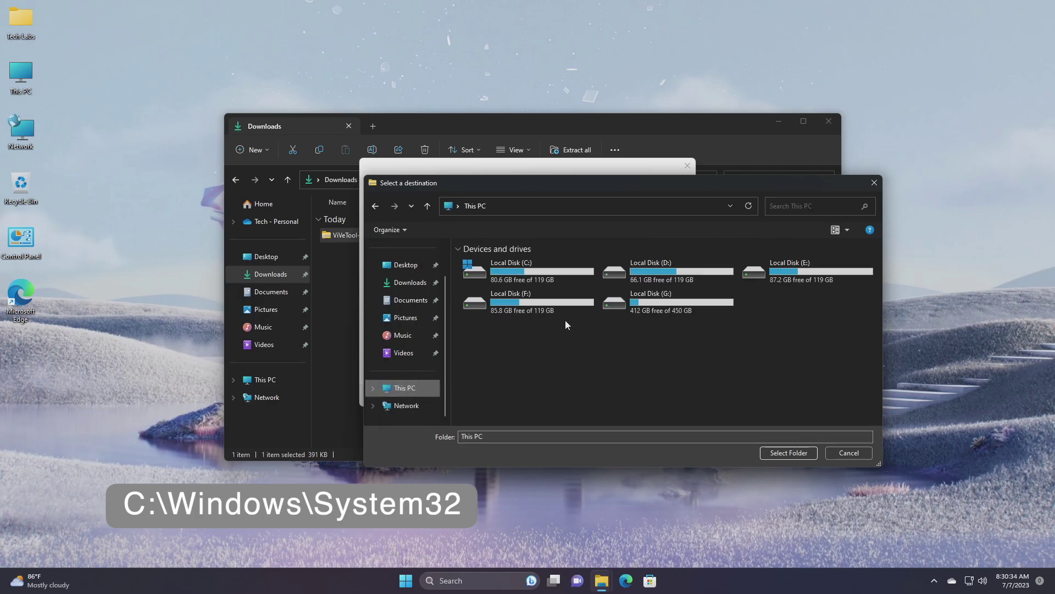
{"action": "double_click", "coordinate": [530, 283]}
{"action": "double_click", "coordinate": [499, 349]}
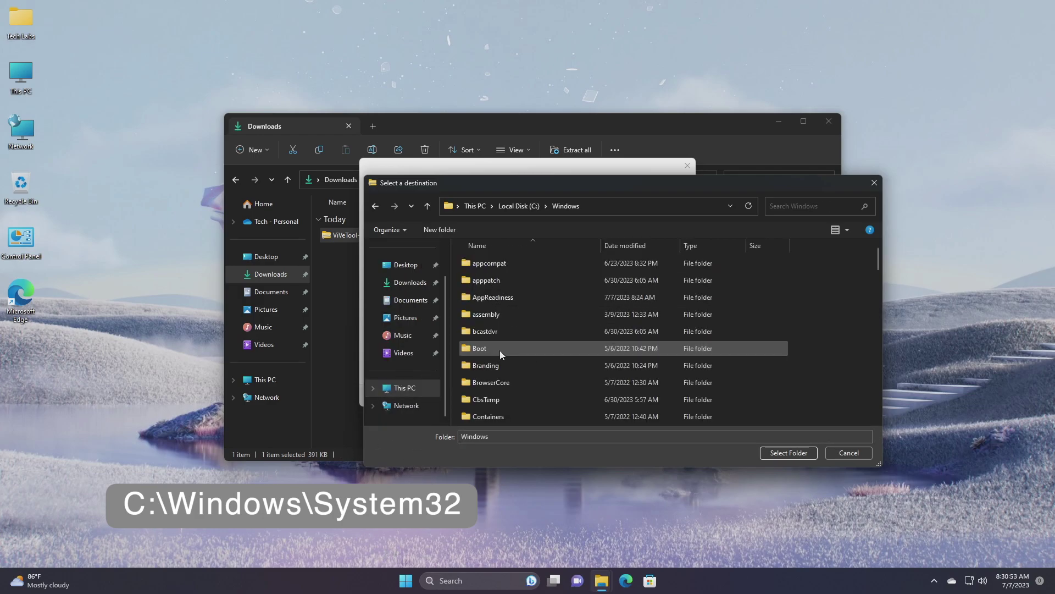
{"action": "key", "text": "s"}
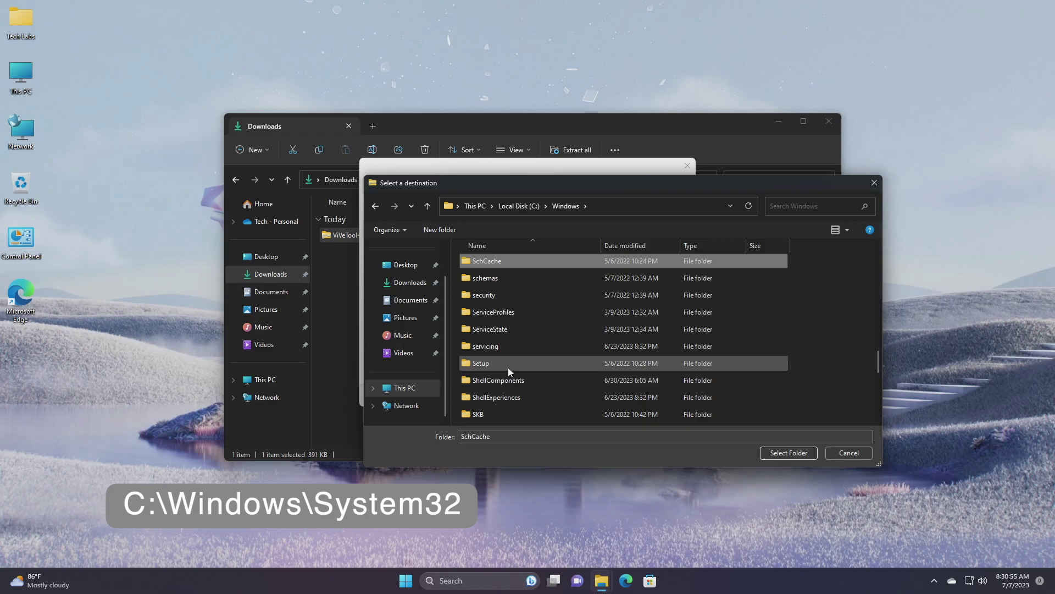
{"action": "scroll", "coordinate": [507, 368], "scroll_direction": "down", "scroll_amount": 1}
{"action": "scroll", "coordinate": [514, 379], "scroll_direction": "down", "scroll_amount": 1}
{"action": "left_click", "coordinate": [522, 397]}
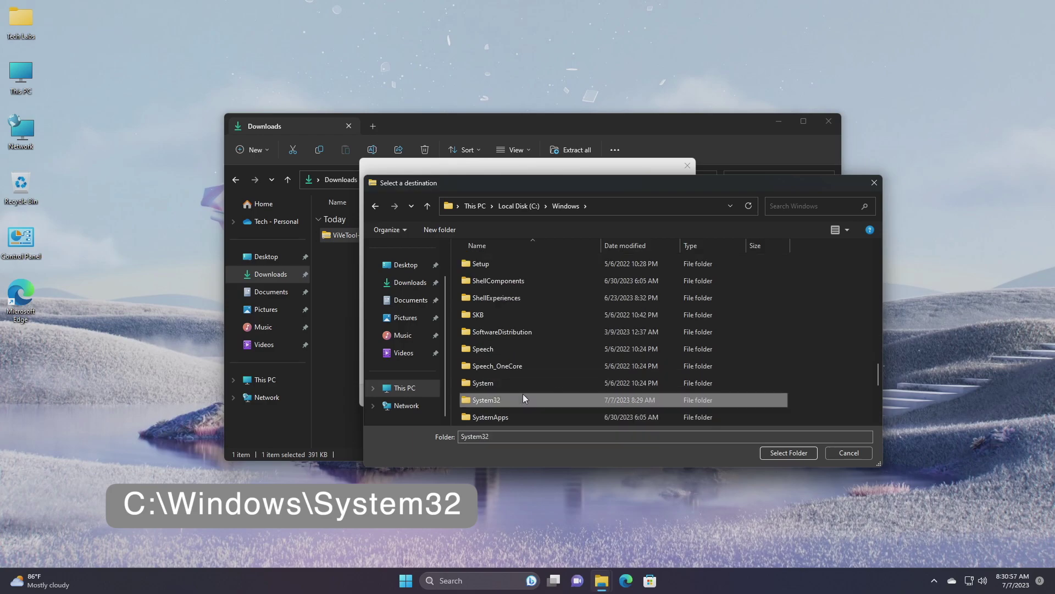
{"action": "left_click", "coordinate": [783, 452]}
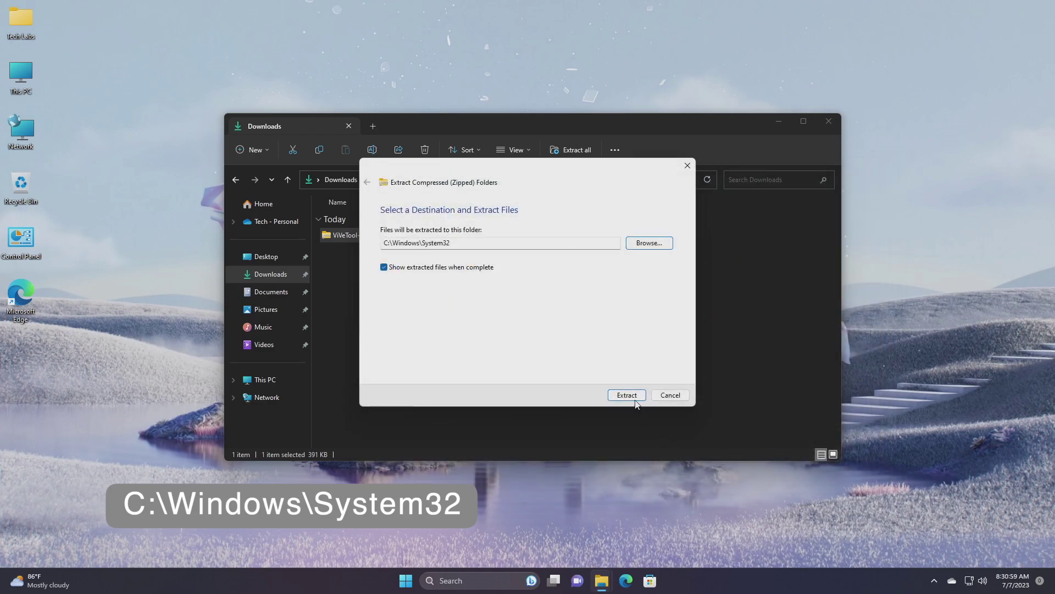
{"action": "left_click", "coordinate": [631, 395]}
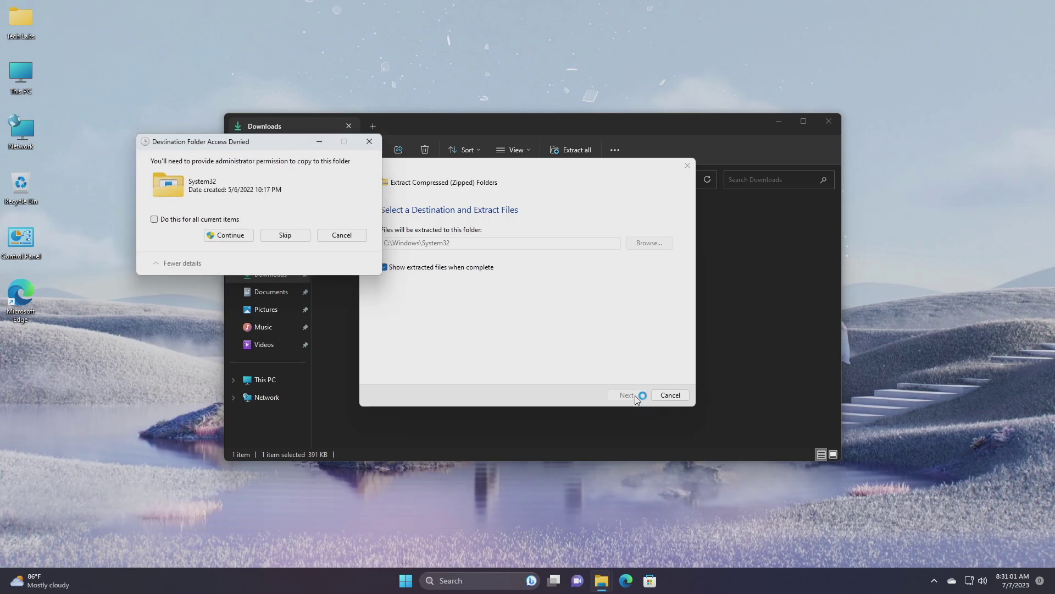
{"action": "left_click", "coordinate": [231, 235]}
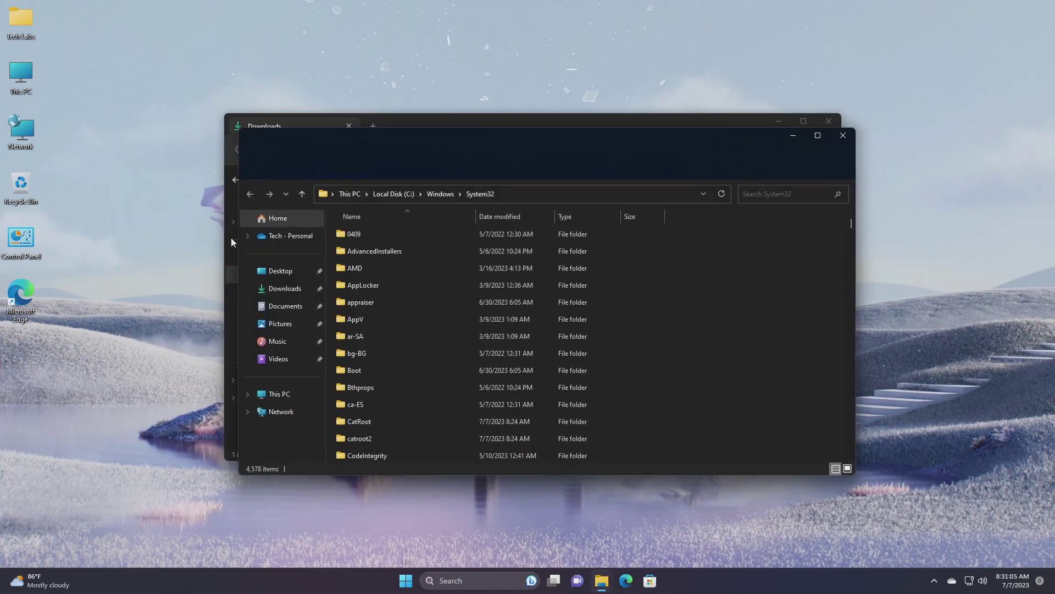
Open Command Prompt as administrator and run vivetool /enable /id:38613007
{"action": "left_click", "coordinate": [843, 136]}
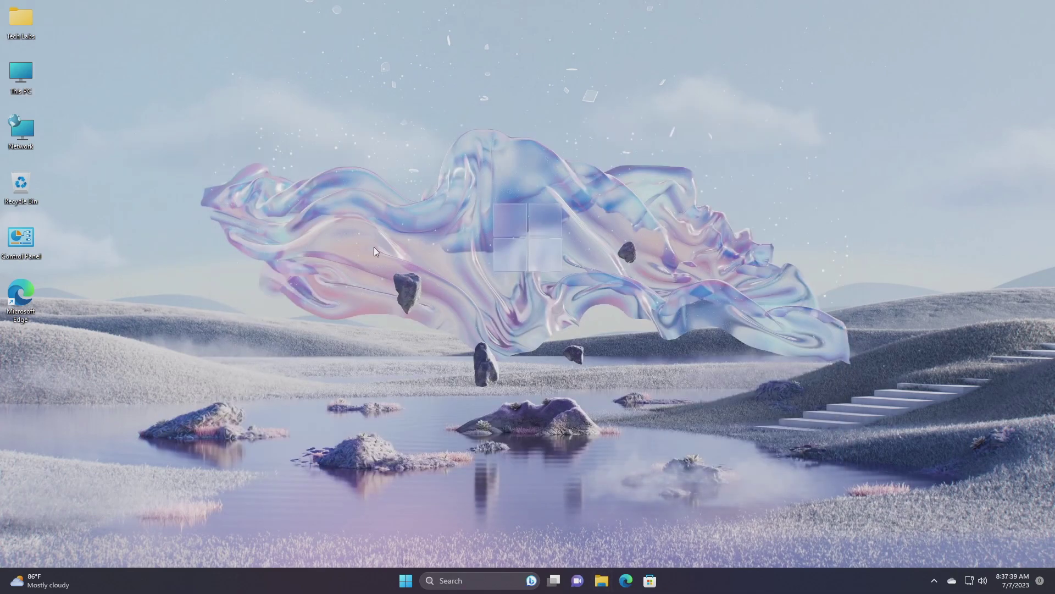
{"action": "key", "text": "super"}
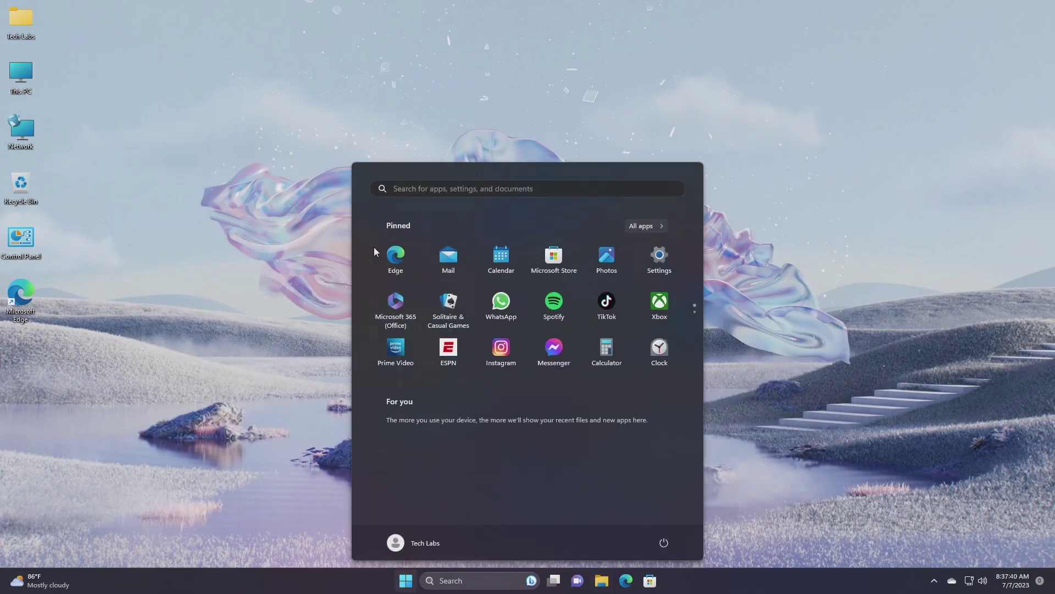
{"action": "type", "text": "cmd"}
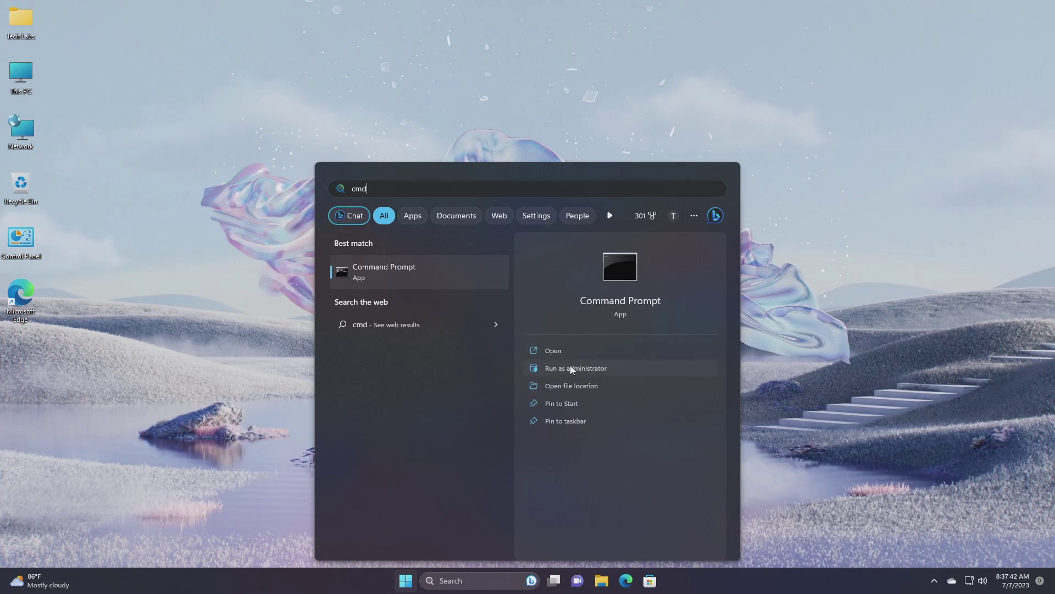
{"action": "left_click", "coordinate": [574, 368]}
{"action": "key", "text": "alt+y"}
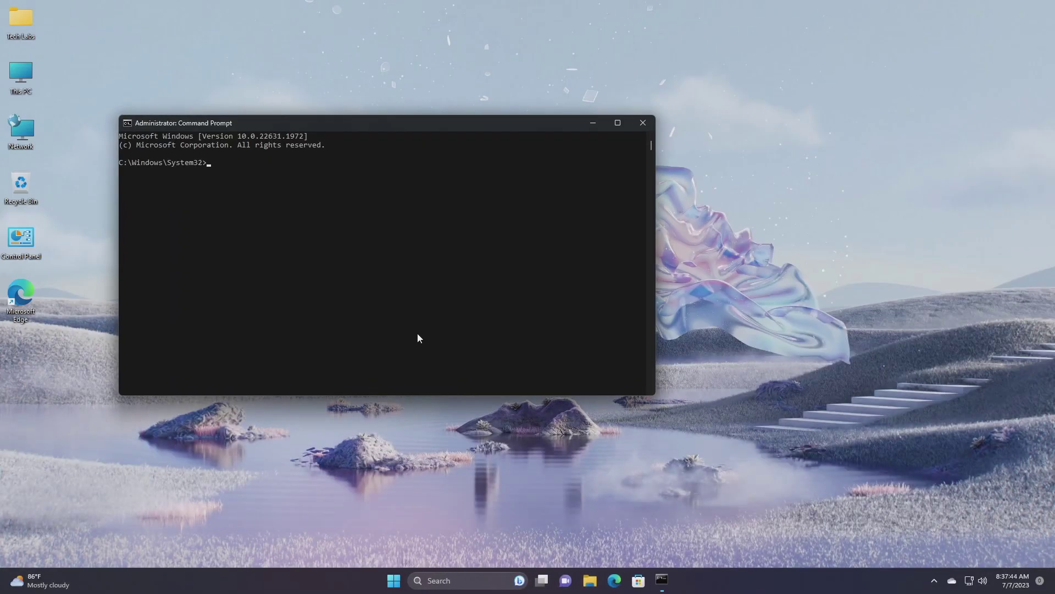
{"action": "type", "text": "vive"}
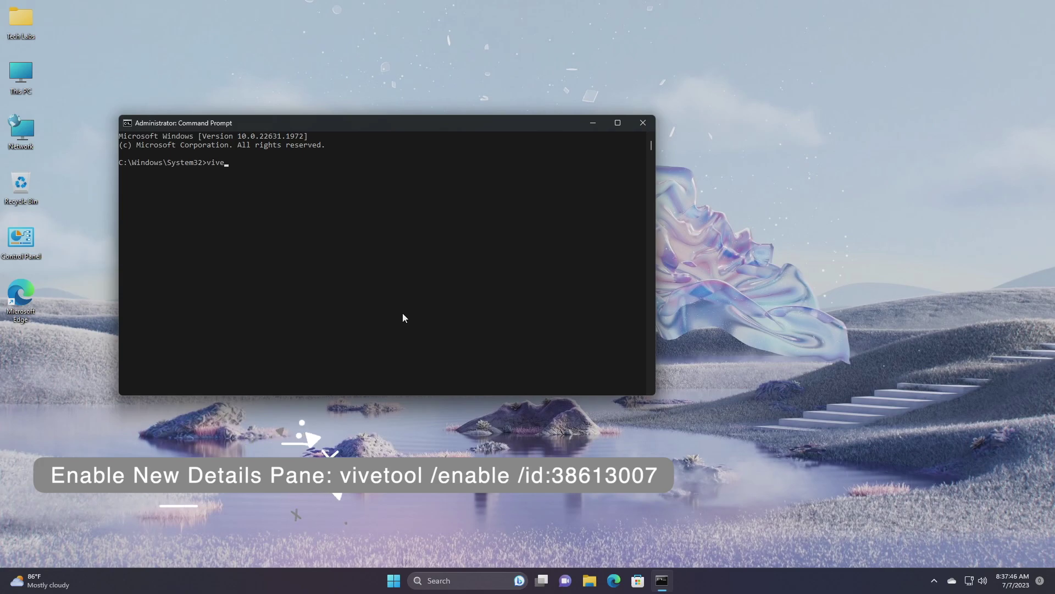
{"action": "type", "text": "tool /en"}
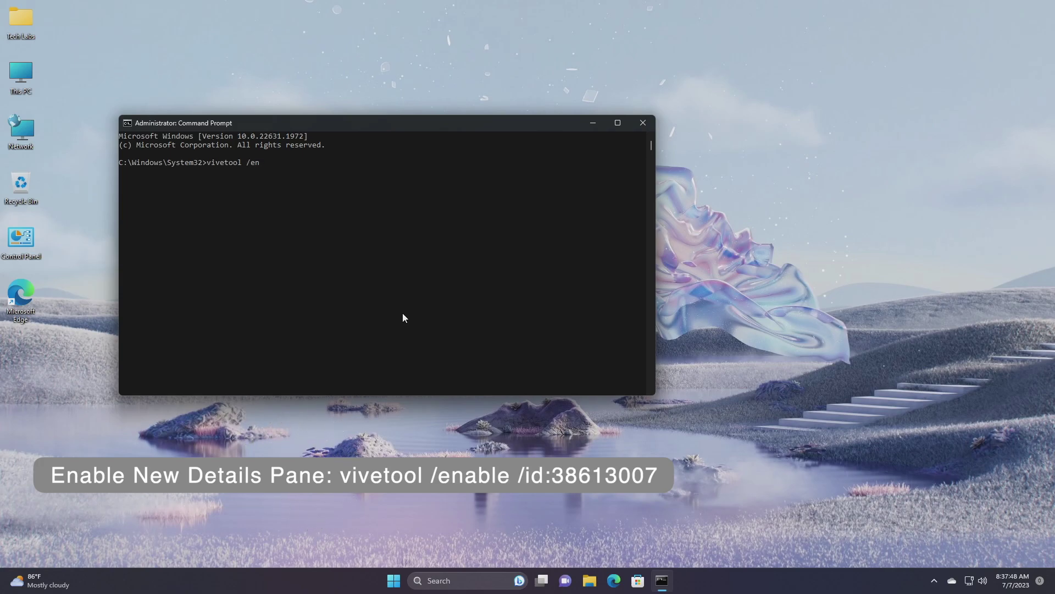
{"action": "type", "text": "able /id:38613007"}
{"action": "key", "text": "Return"}
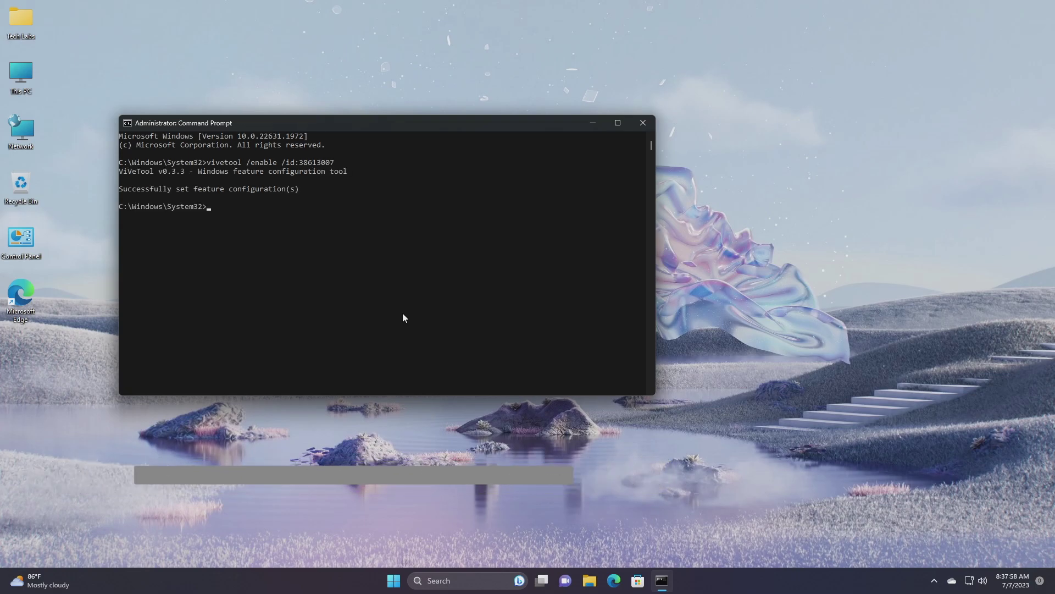
Run vivetool /enable for IDs 38664959, 39661369 and 40950262, then type the command for 41040327
{"action": "type", "text": "vi"}
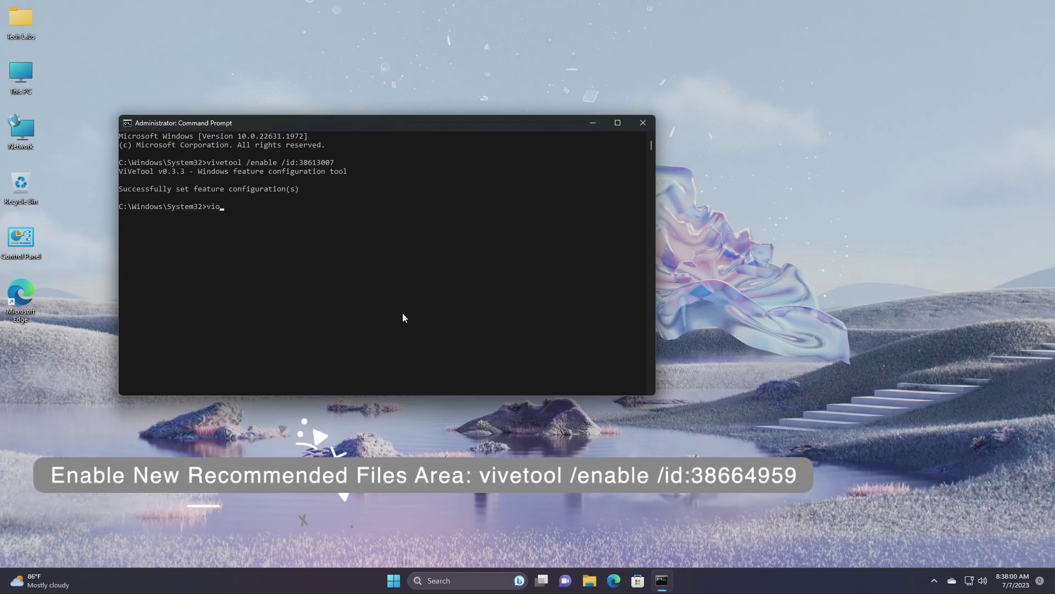
{"action": "type", "text": "ve"}
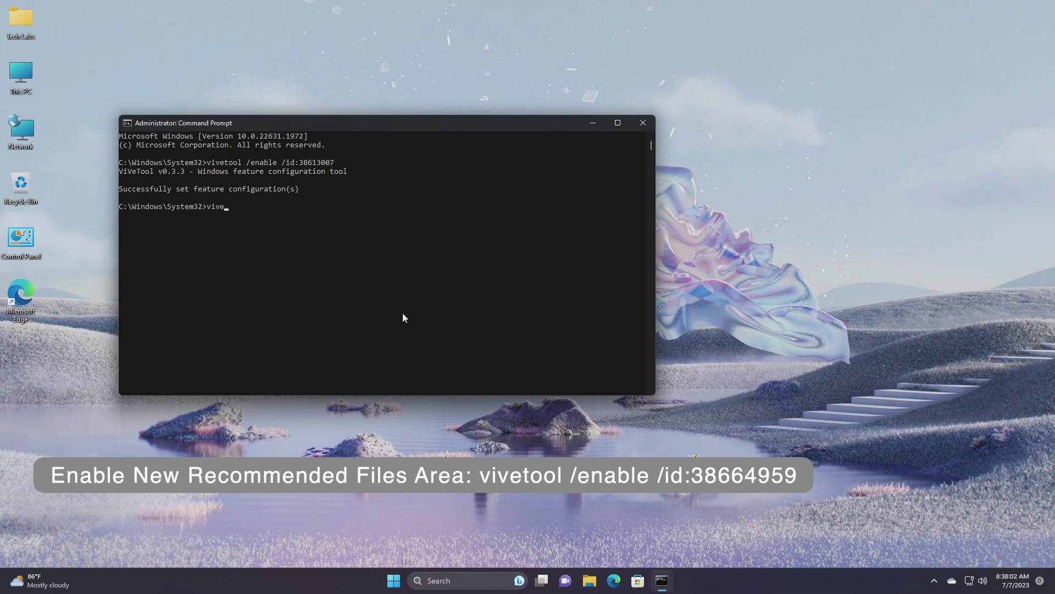
{"action": "type", "text": "tool /enable /id:38664959"}
{"action": "key", "text": "Return"}
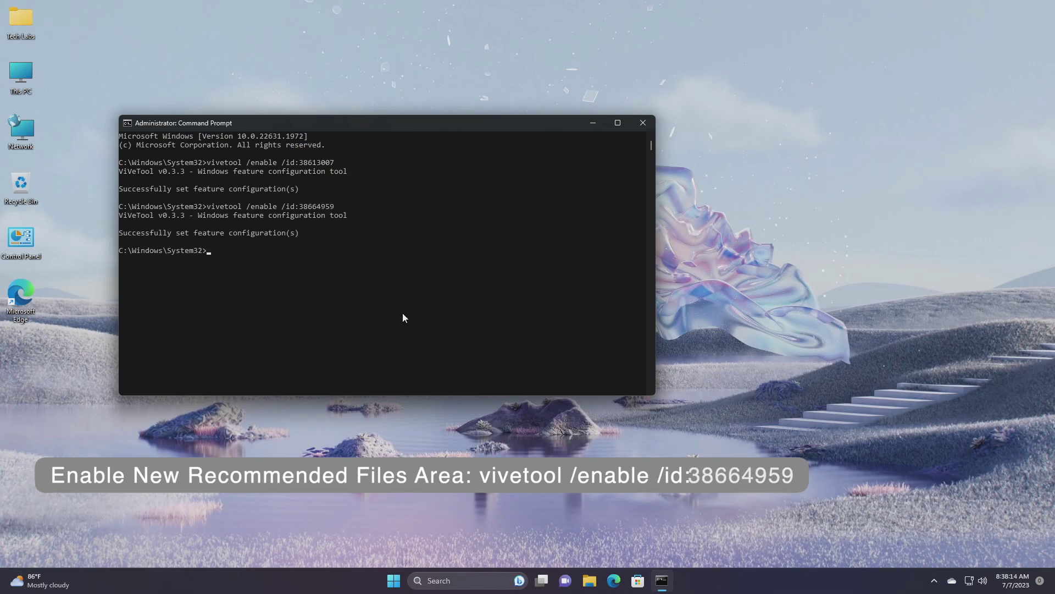
{"action": "type", "text": "vive"}
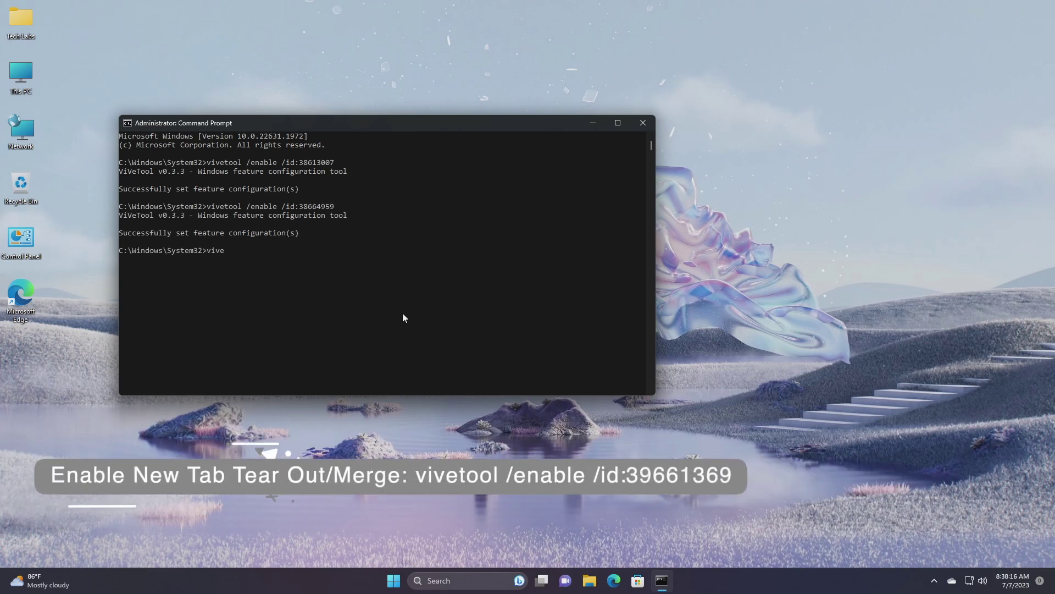
{"action": "type", "text": "tool /en"}
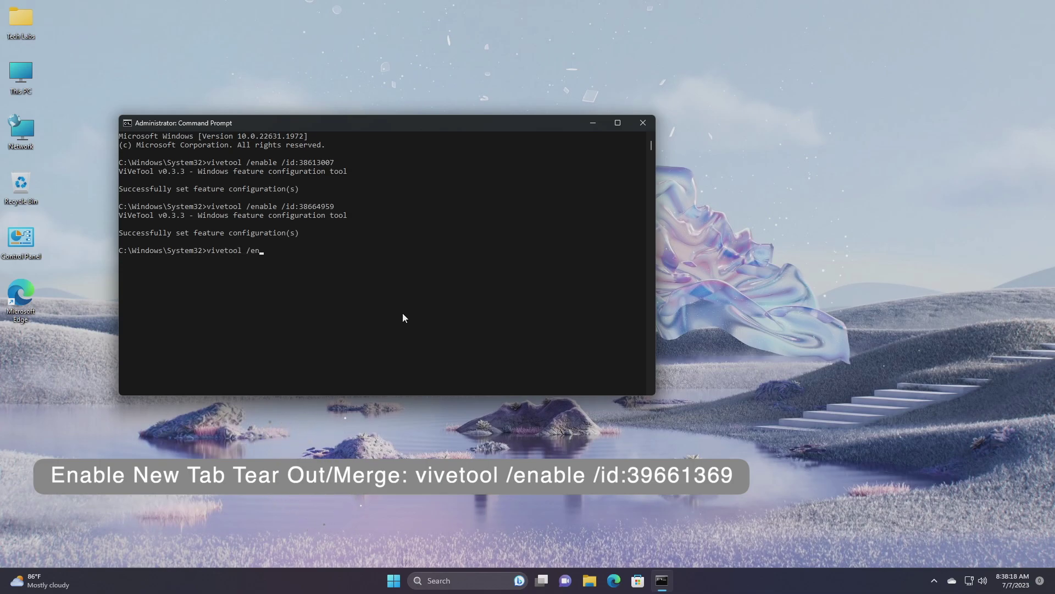
{"action": "type", "text": "able /id:39661369"}
{"action": "key", "text": "Return"}
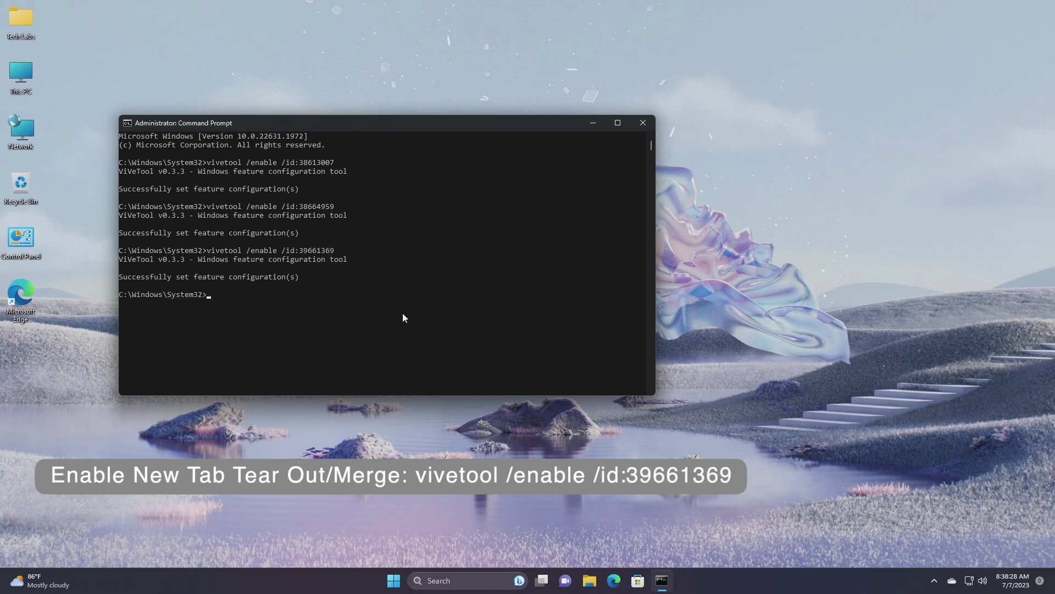
{"action": "type", "text": "v"}
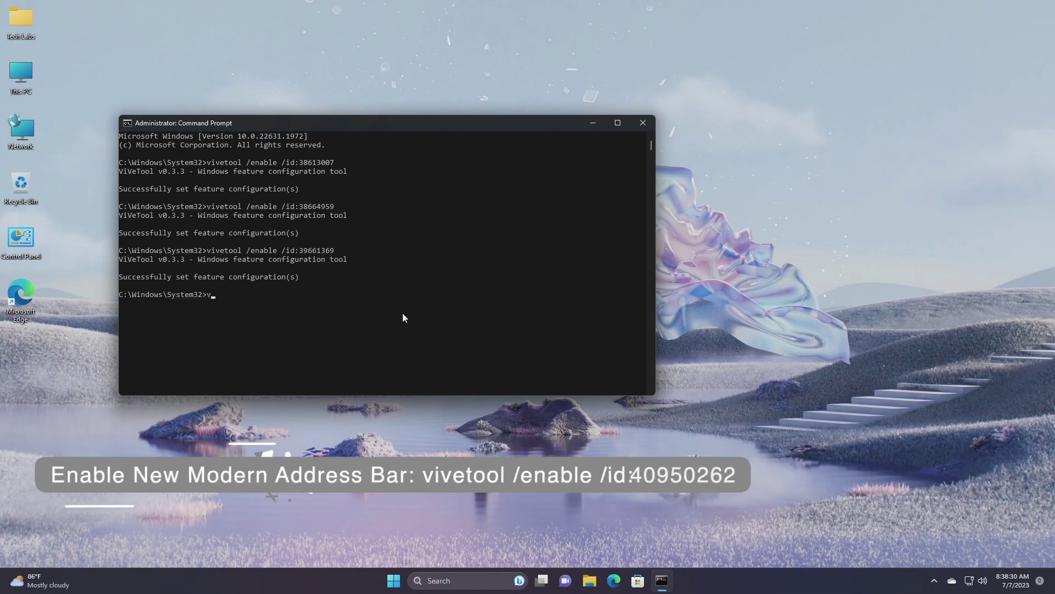
{"action": "type", "text": "ivetool"}
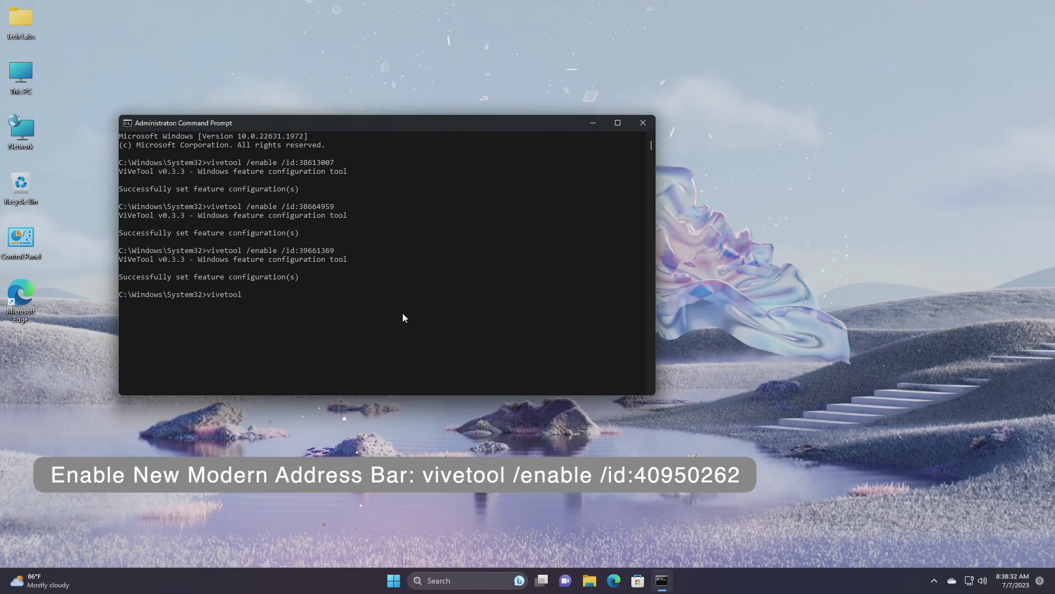
{"action": "type", "text": " /enable /id:"}
{"action": "type", "text": "40950262"}
{"action": "key", "text": "Return"}
{"action": "type", "text": "vi"}
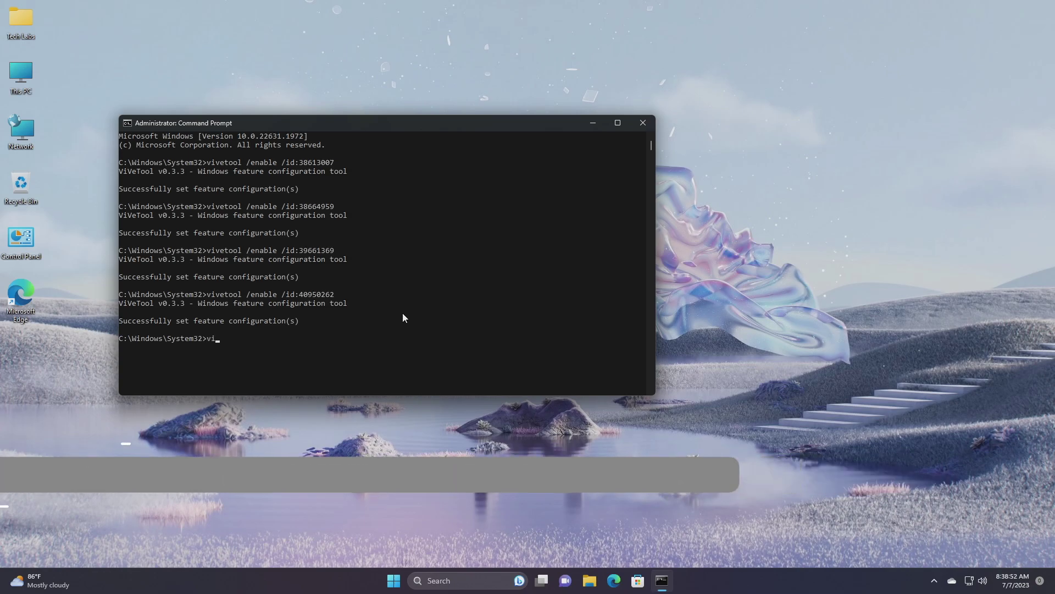
{"action": "type", "text": "vetool /"}
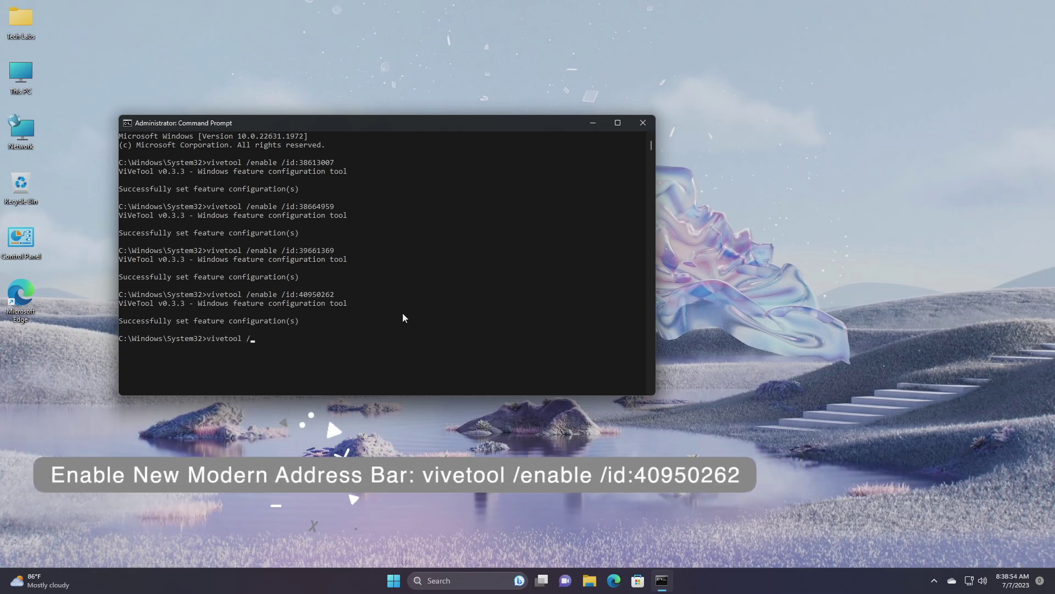
{"action": "type", "text": "enable /id"}
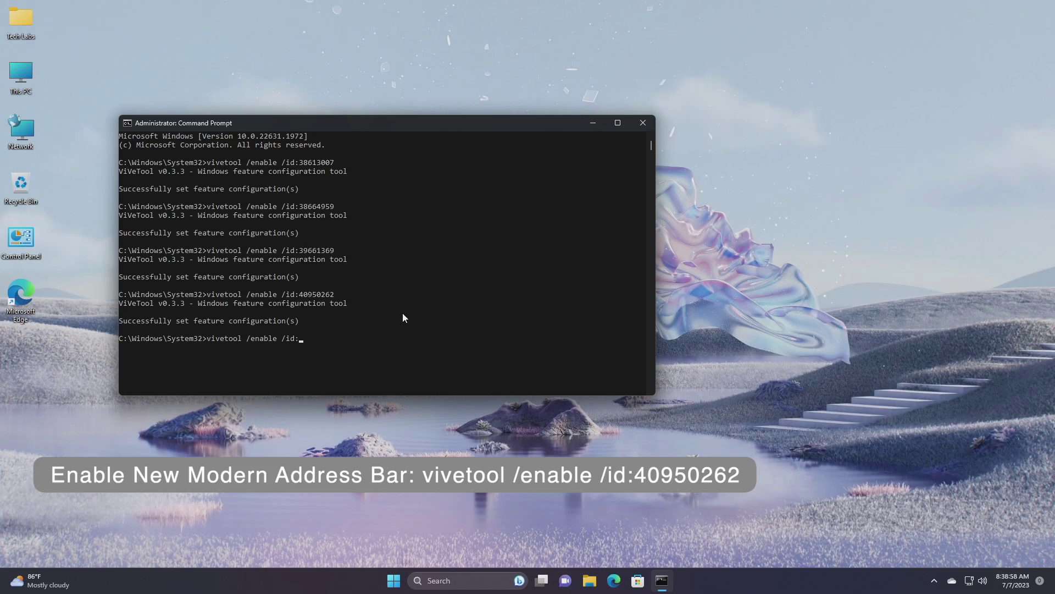
{"action": "type", "text": ":41040327"}
Run the vivetool enable commands for feature IDs 41040327 and 41076133 and review the output
{"action": "key", "text": "Return"}
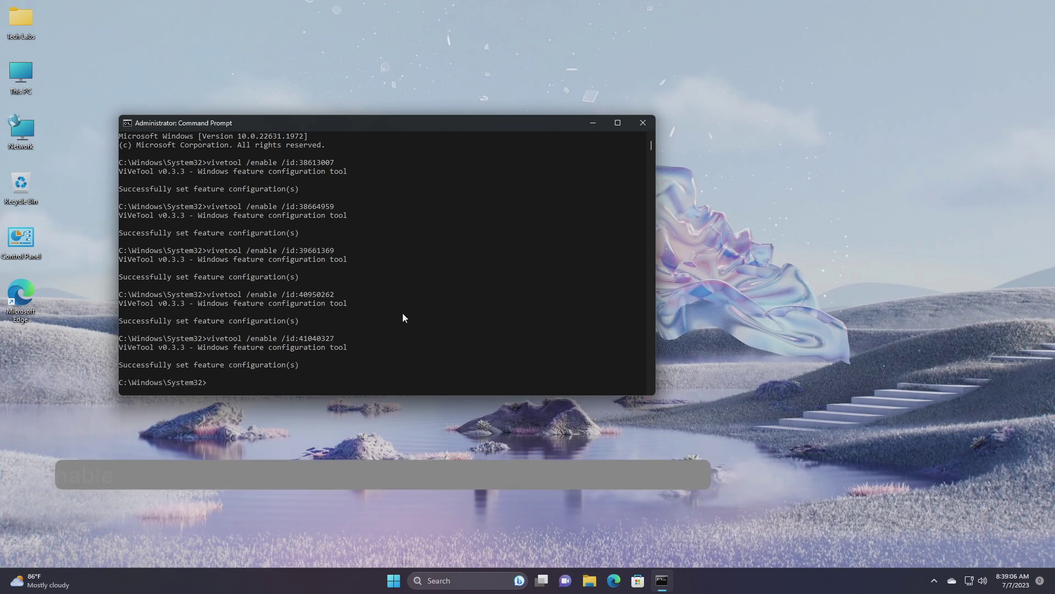
{"action": "type", "text": "viveto"}
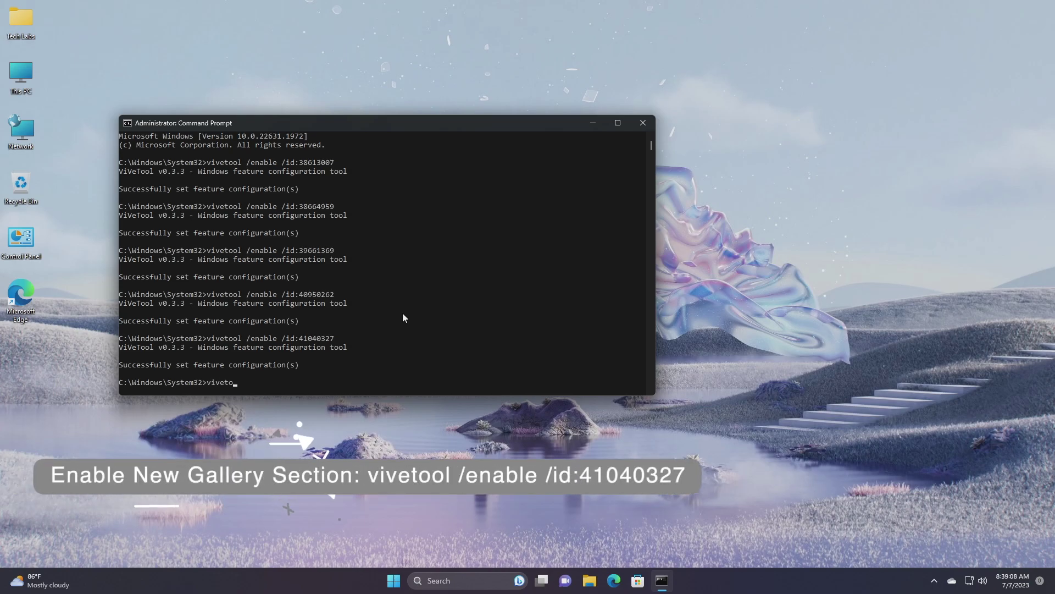
{"action": "type", "text": "ol /enable"}
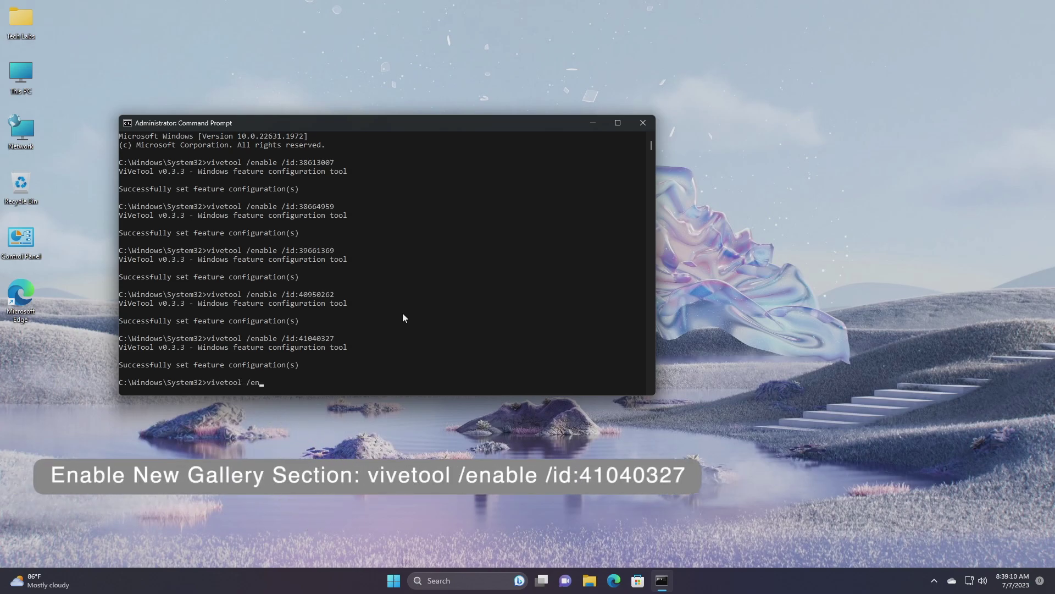
{"action": "type", "text": " /id:41076"}
{"action": "type", "text": "133"}
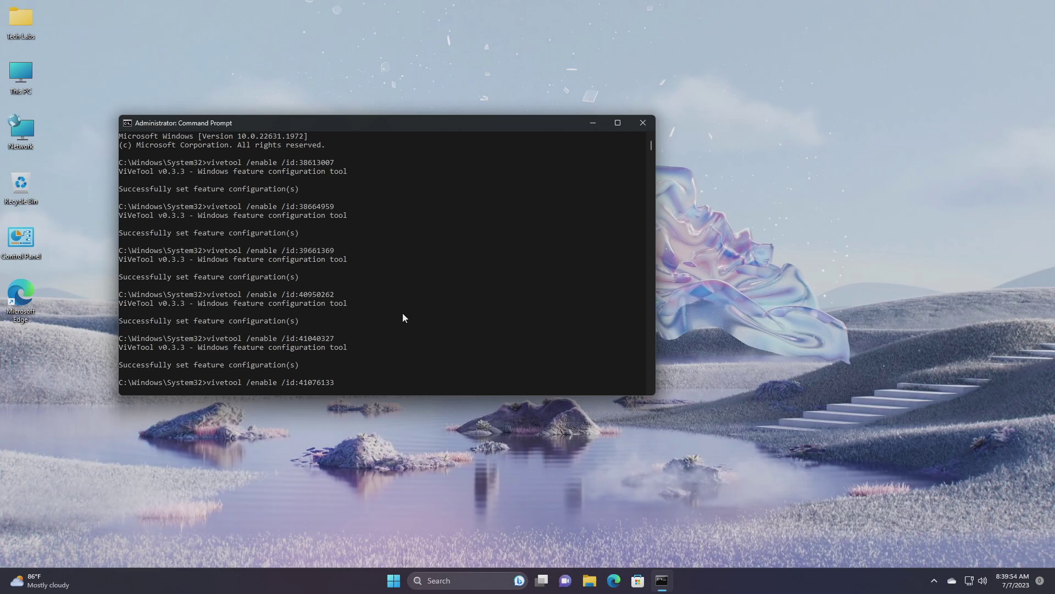
{"action": "key", "text": "Return"}
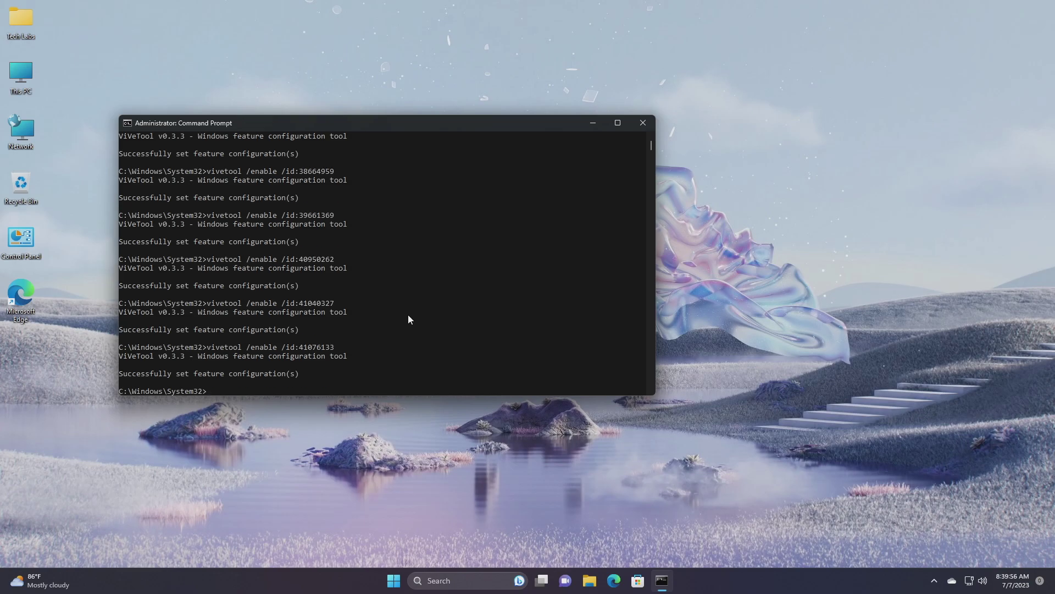
{"action": "scroll", "coordinate": [408, 318], "scroll_direction": "up", "scroll_amount": 2}
{"action": "scroll", "coordinate": [408, 321], "scroll_direction": "down", "scroll_amount": 5}
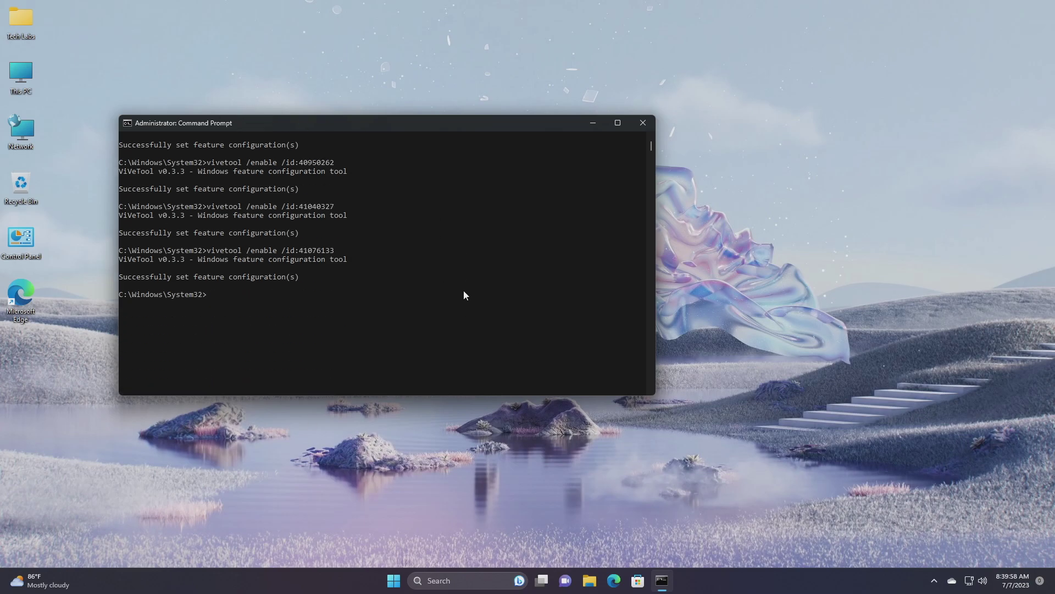
{"action": "scroll", "coordinate": [463, 290], "scroll_direction": "up", "scroll_amount": 3}
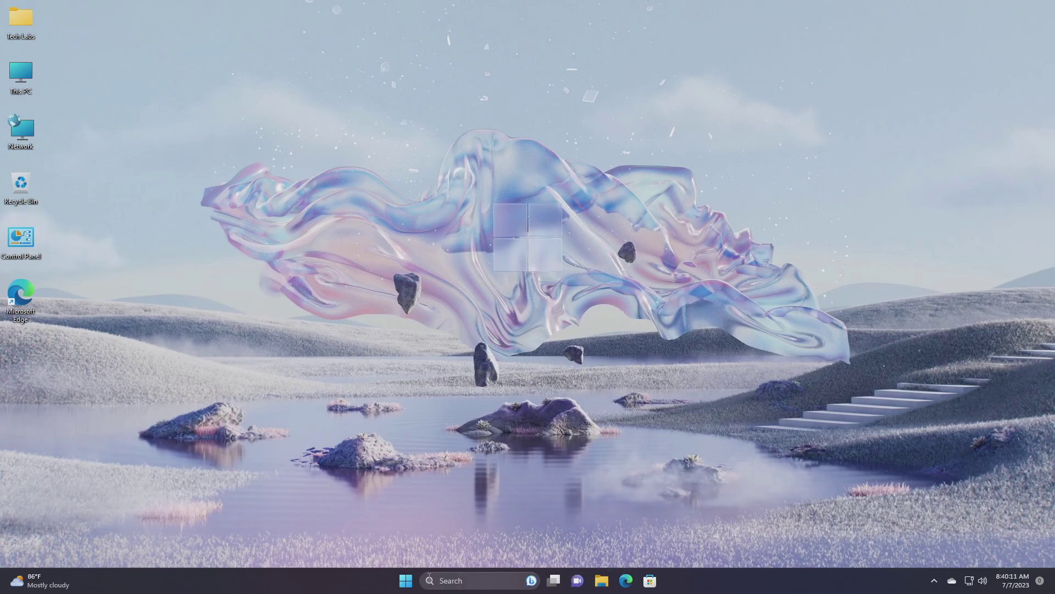
Restart Windows from the Start menu's power options
{"action": "left_click", "coordinate": [406, 580]}
{"action": "left_click", "coordinate": [663, 542]}
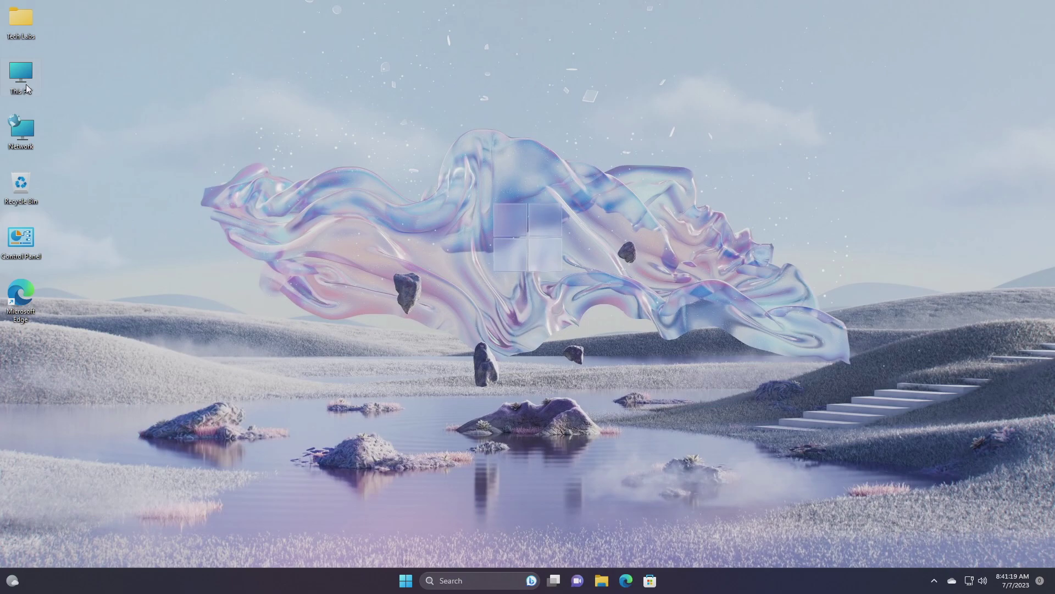
Open This PC, add a Home tab, tear it into its own window, then merge it back
{"action": "double_click", "coordinate": [22, 83]}
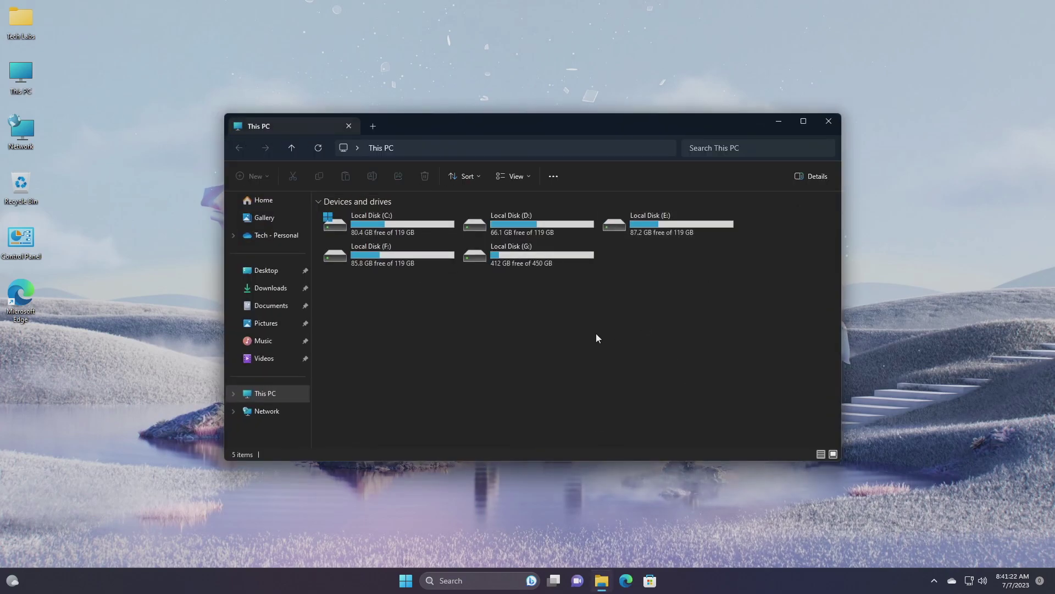
{"action": "left_click", "coordinate": [376, 126]}
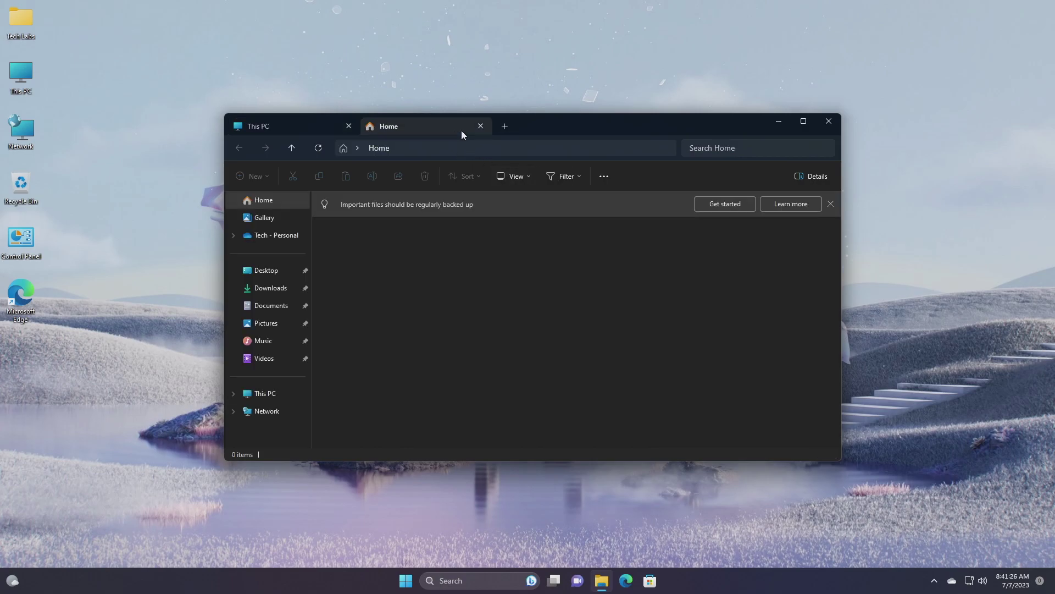
{"action": "left_click_drag", "start_coordinate": [451, 133], "coordinate": [607, 333]}
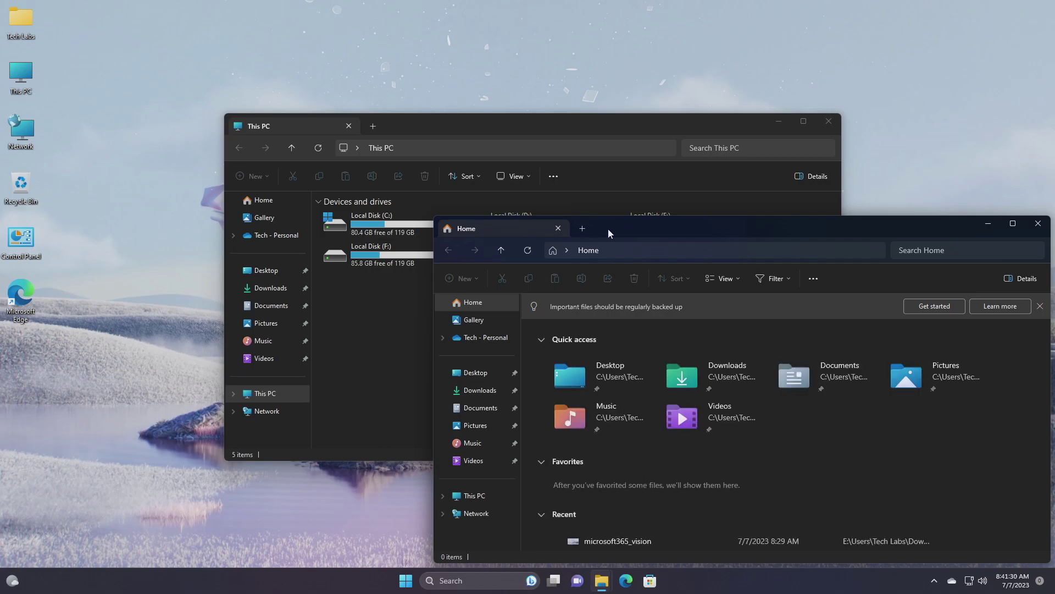
{"action": "left_click_drag", "start_coordinate": [530, 234], "coordinate": [457, 175]}
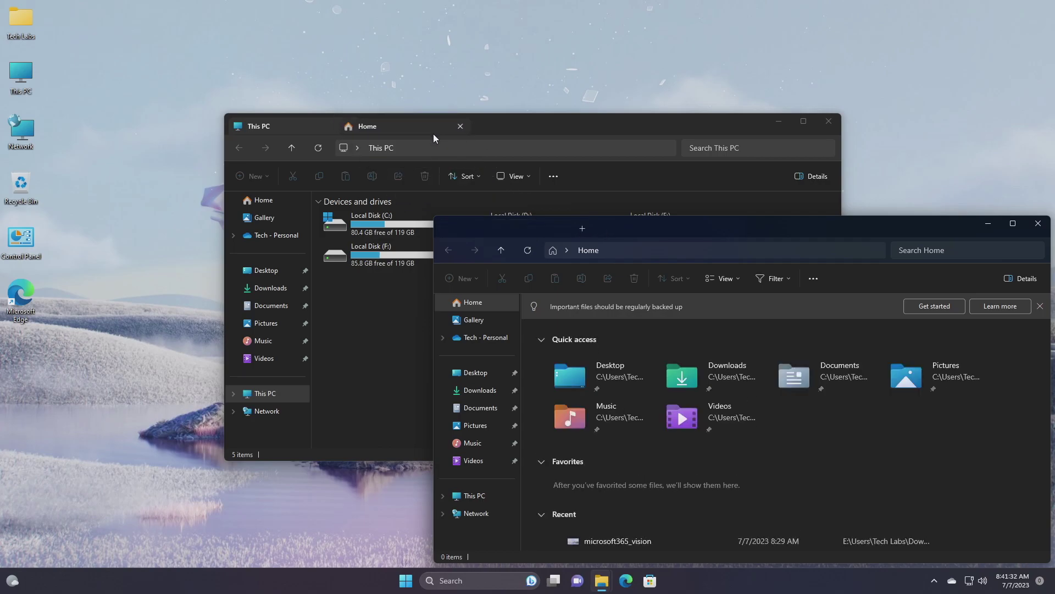
{"action": "left_click_drag", "start_coordinate": [433, 134], "coordinate": [438, 130]}
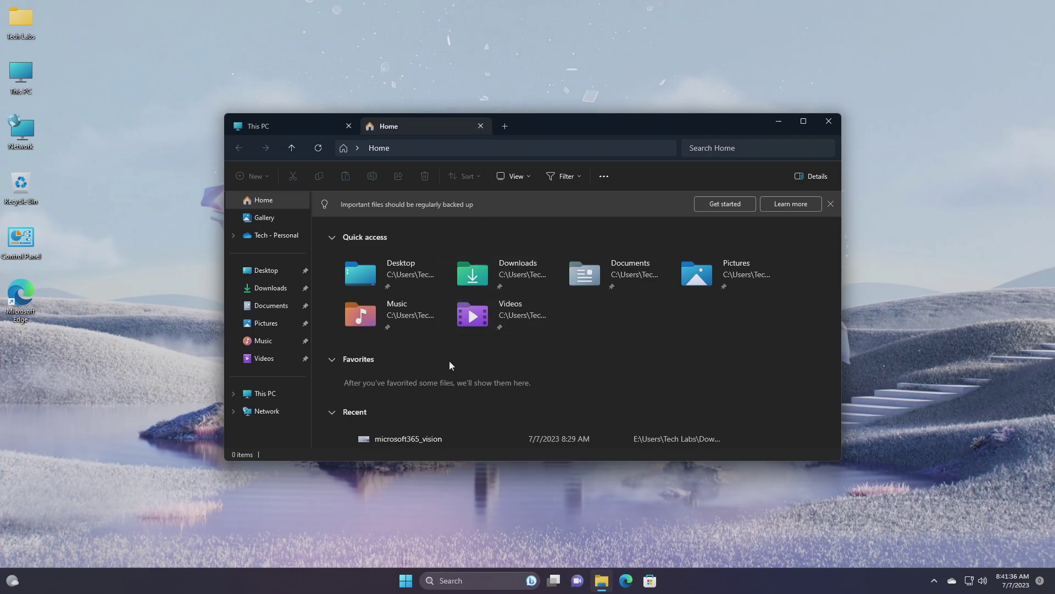
Show the details pane for microsoft365_vision, a 4.79 MB JPG file
{"action": "left_click", "coordinate": [449, 434]}
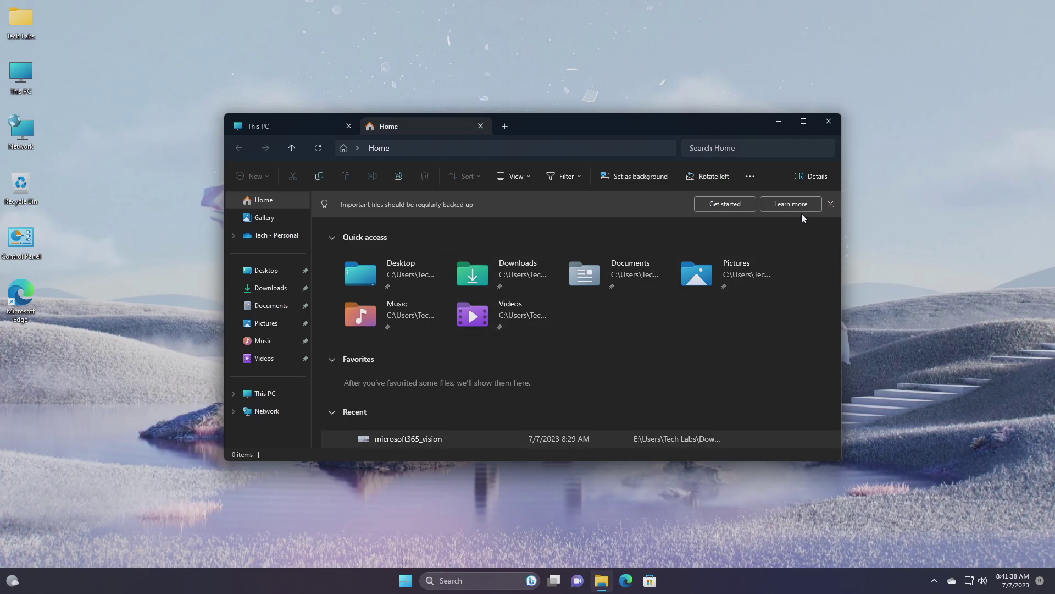
{"action": "left_click", "coordinate": [803, 180]}
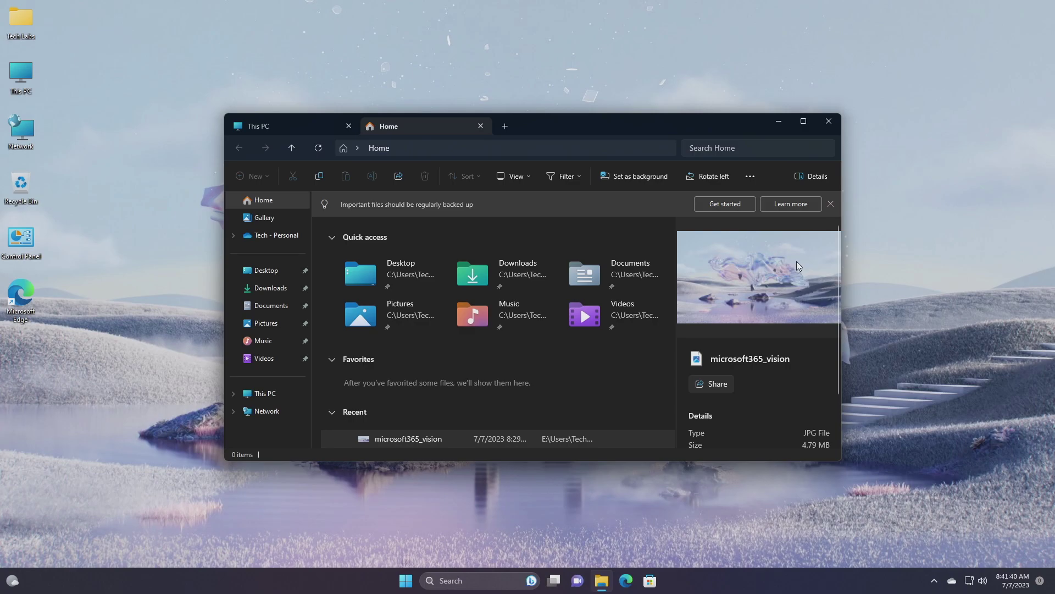
{"action": "scroll", "coordinate": [798, 262], "scroll_direction": "down", "scroll_amount": 2}
{"action": "scroll", "coordinate": [795, 296], "scroll_direction": "up", "scroll_amount": 1}
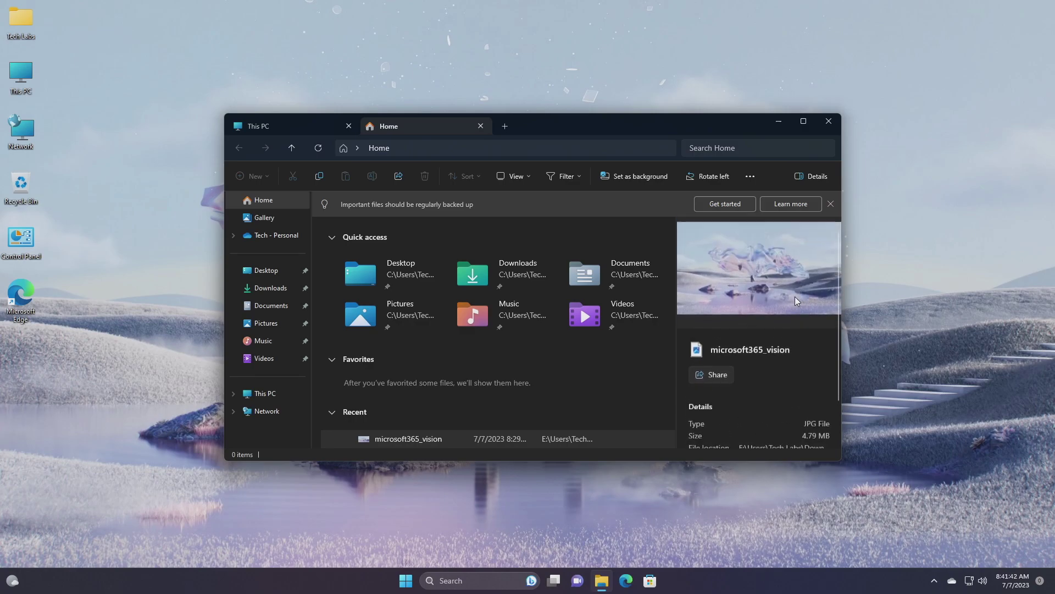
{"action": "scroll", "coordinate": [795, 296], "scroll_direction": "down", "scroll_amount": 1}
{"action": "scroll", "coordinate": [794, 296], "scroll_direction": "up", "scroll_amount": 1}
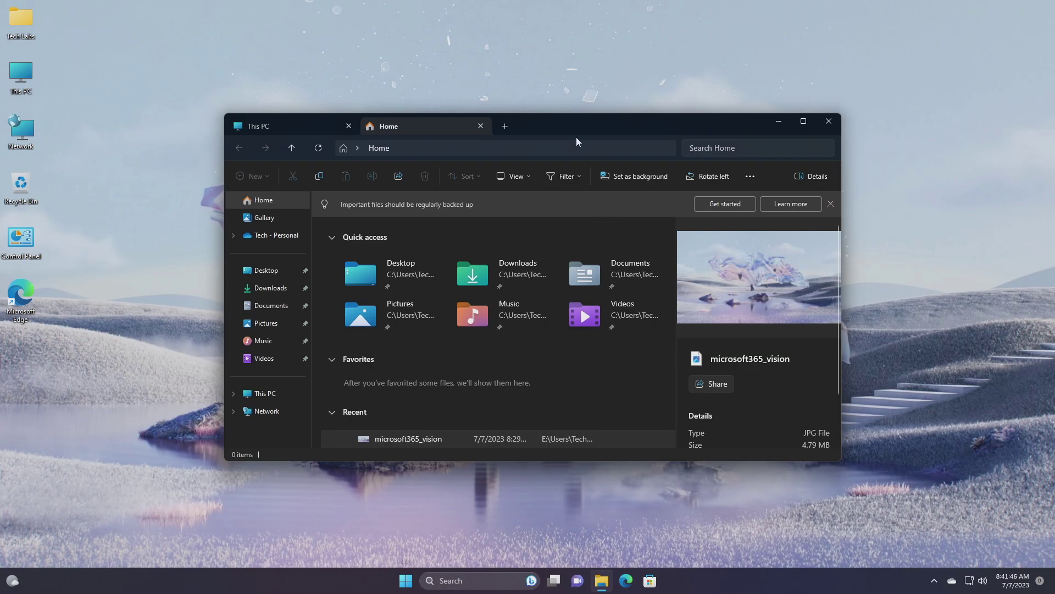
Add a third Home tab, view the Gallery in it, then return it to Home
{"action": "left_click", "coordinate": [503, 127]}
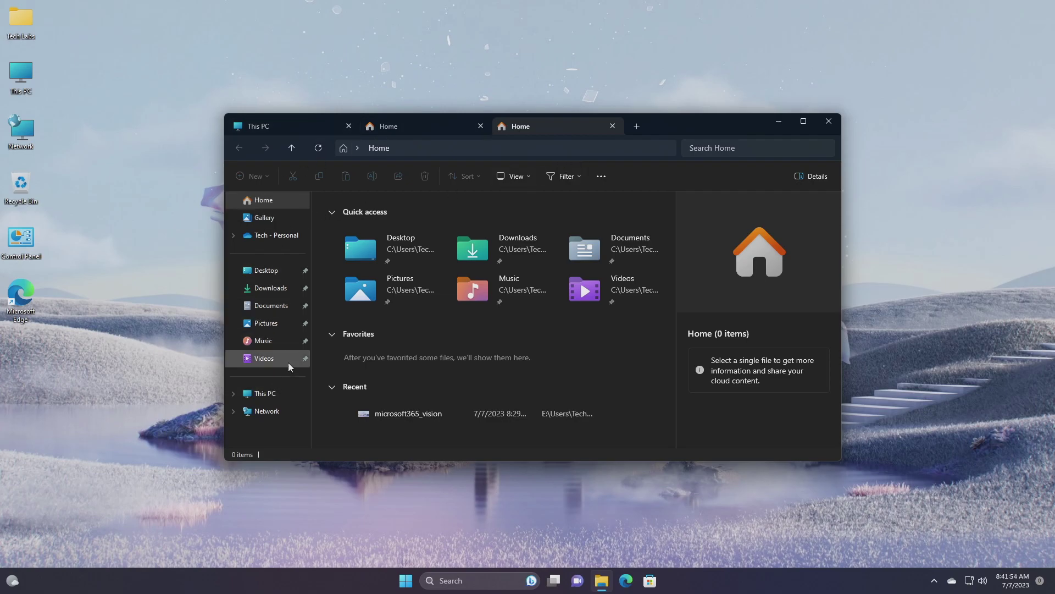
{"action": "left_click", "coordinate": [278, 218]}
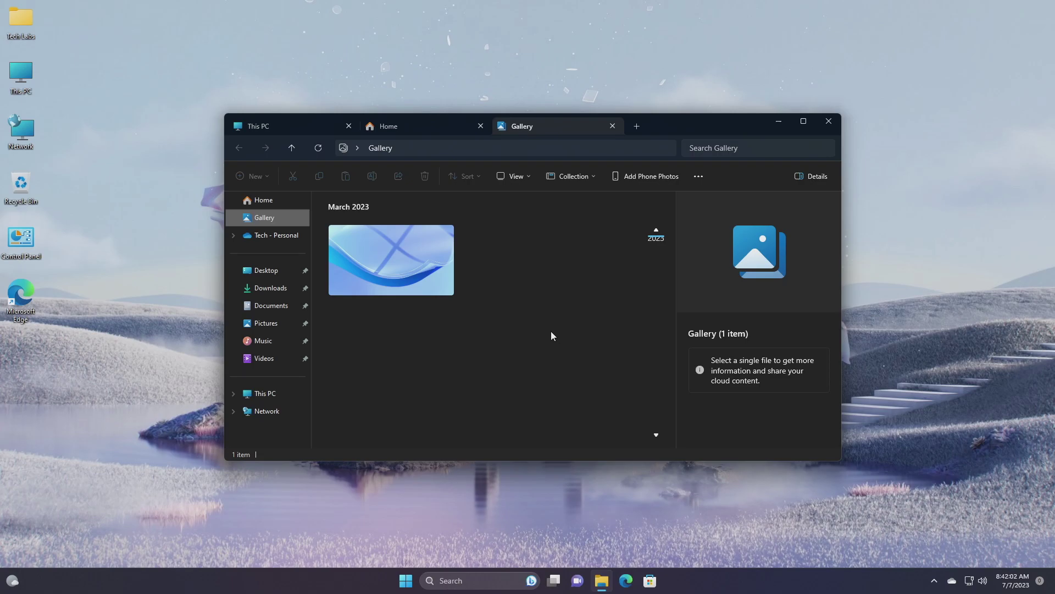
{"action": "left_click", "coordinate": [265, 201]}
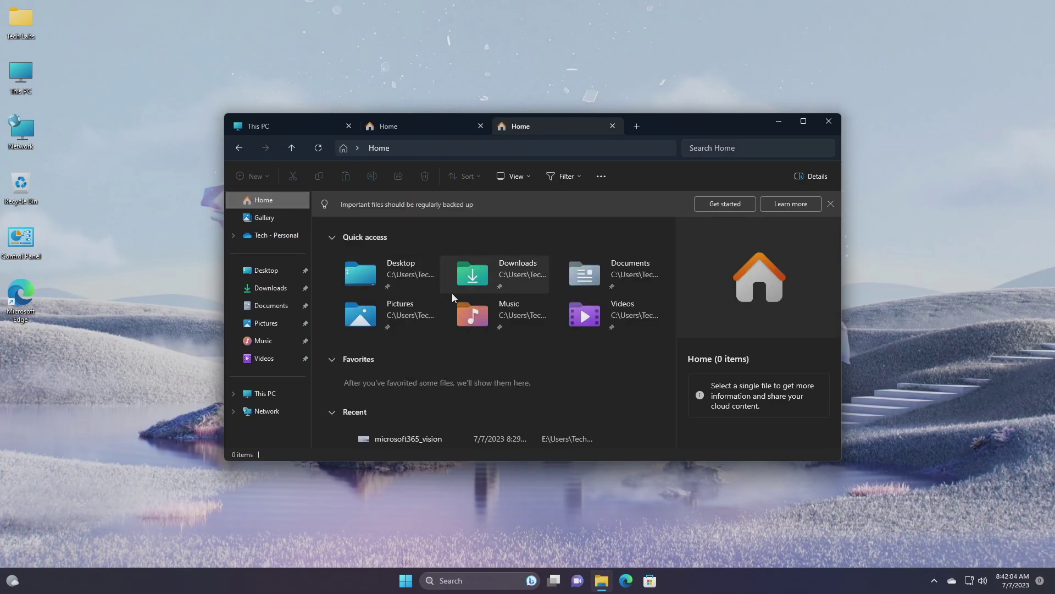